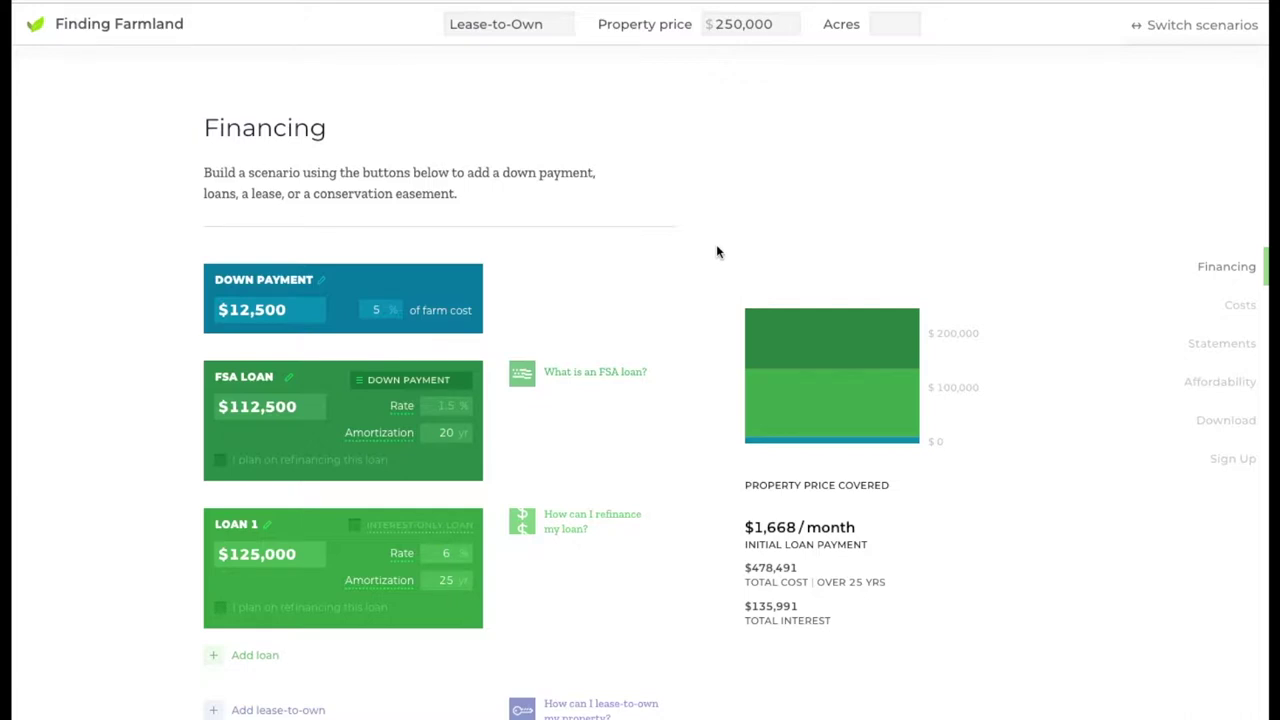
Add a lease-to-own block with a $1,000 monthly payment
{"action": "scroll", "coordinate": [716, 252], "scroll_direction": "down", "scroll_amount": 1}
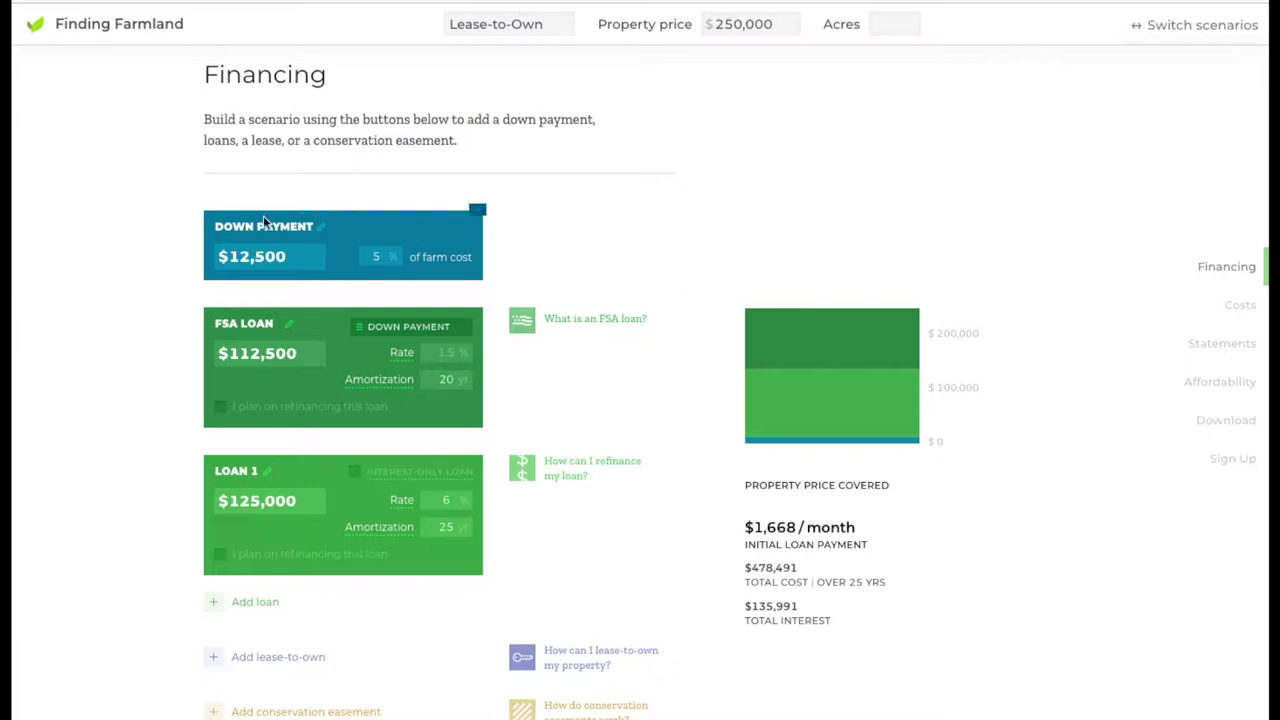
{"action": "mouse_move", "coordinate": [272, 242]}
{"action": "scroll", "coordinate": [157, 372], "scroll_direction": "down", "scroll_amount": 2}
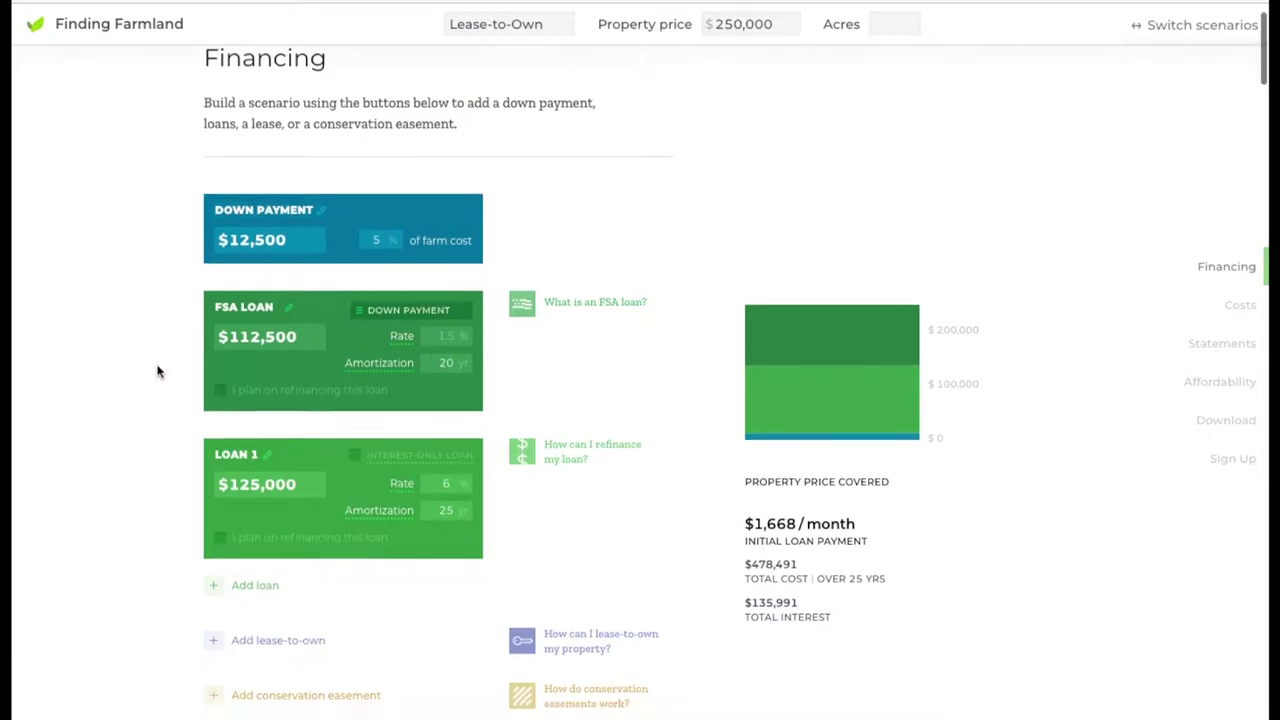
{"action": "scroll", "coordinate": [157, 370], "scroll_direction": "down", "scroll_amount": 8}
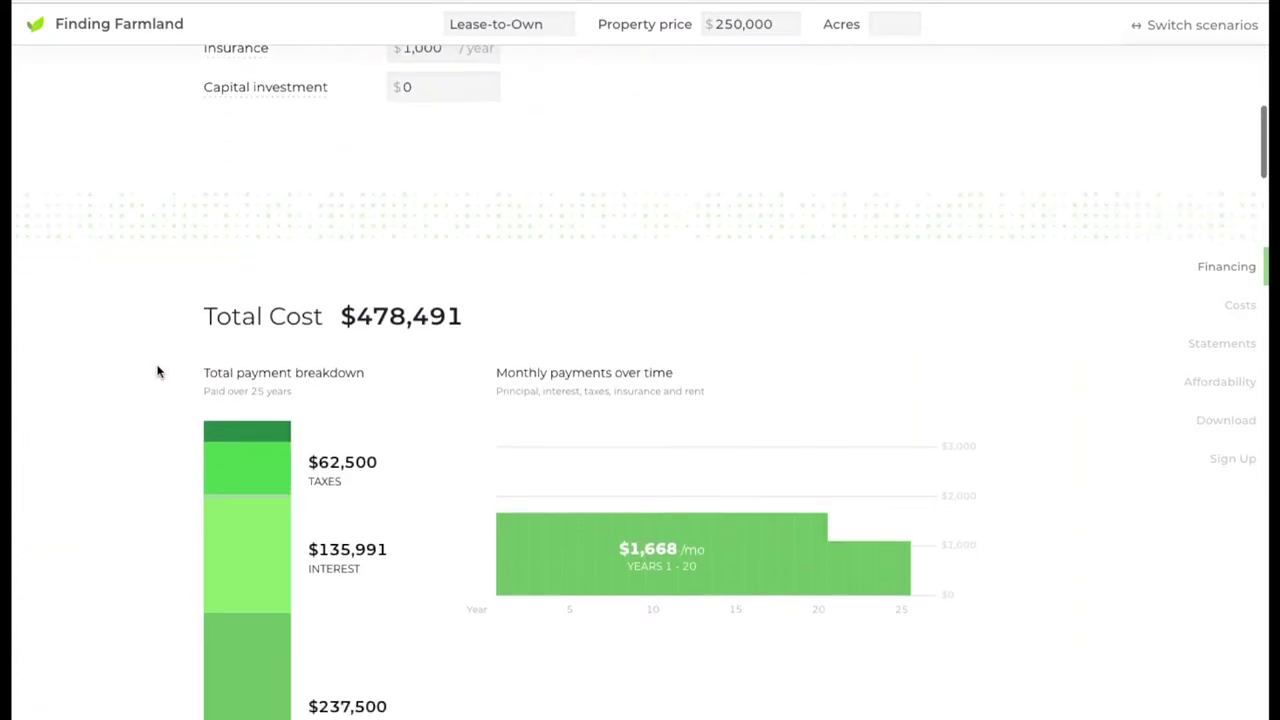
{"action": "mouse_move", "coordinate": [503, 487]}
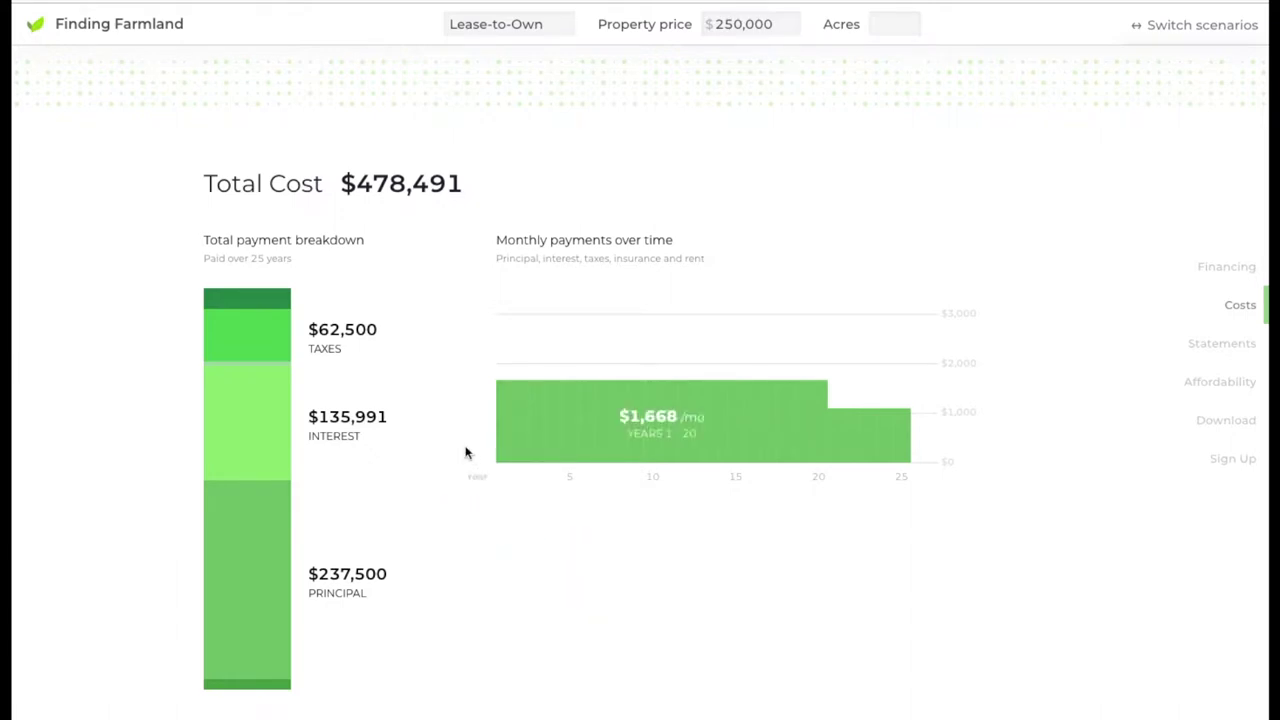
{"action": "scroll", "coordinate": [463, 445], "scroll_direction": "up", "scroll_amount": 5}
{"action": "scroll", "coordinate": [463, 450], "scroll_direction": "up", "scroll_amount": 4}
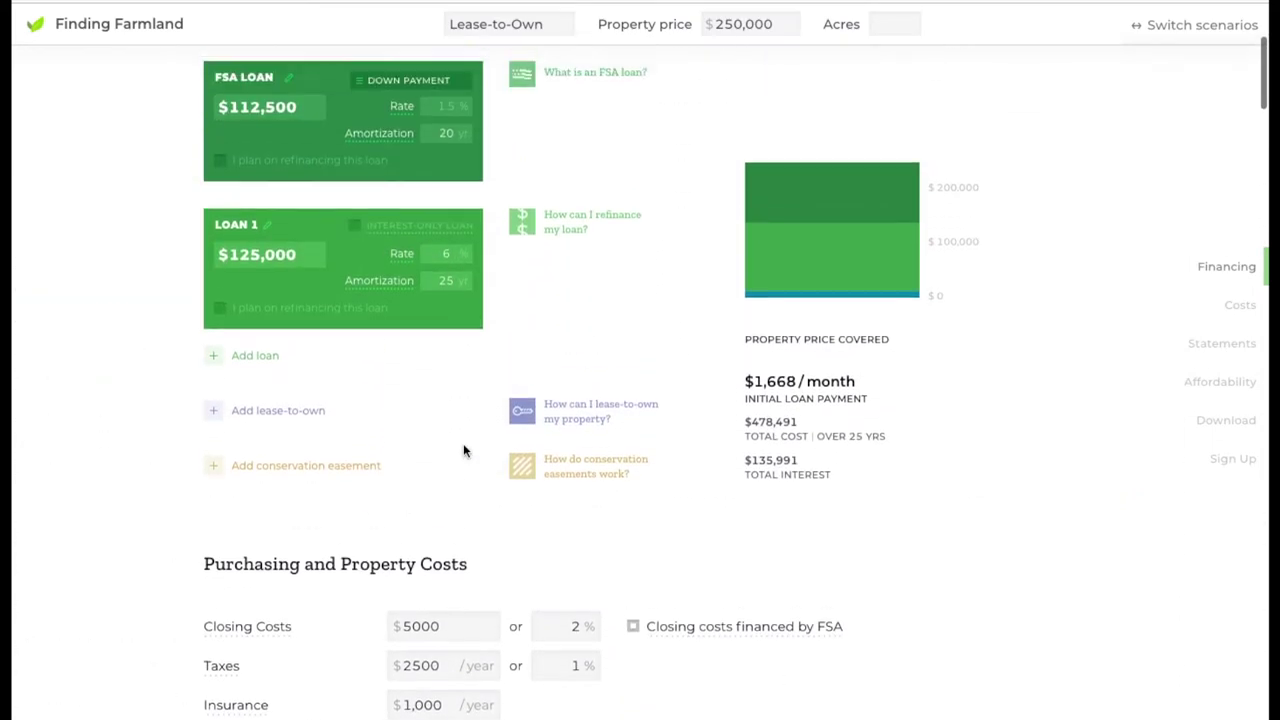
{"action": "scroll", "coordinate": [504, 393], "scroll_direction": "up", "scroll_amount": 2}
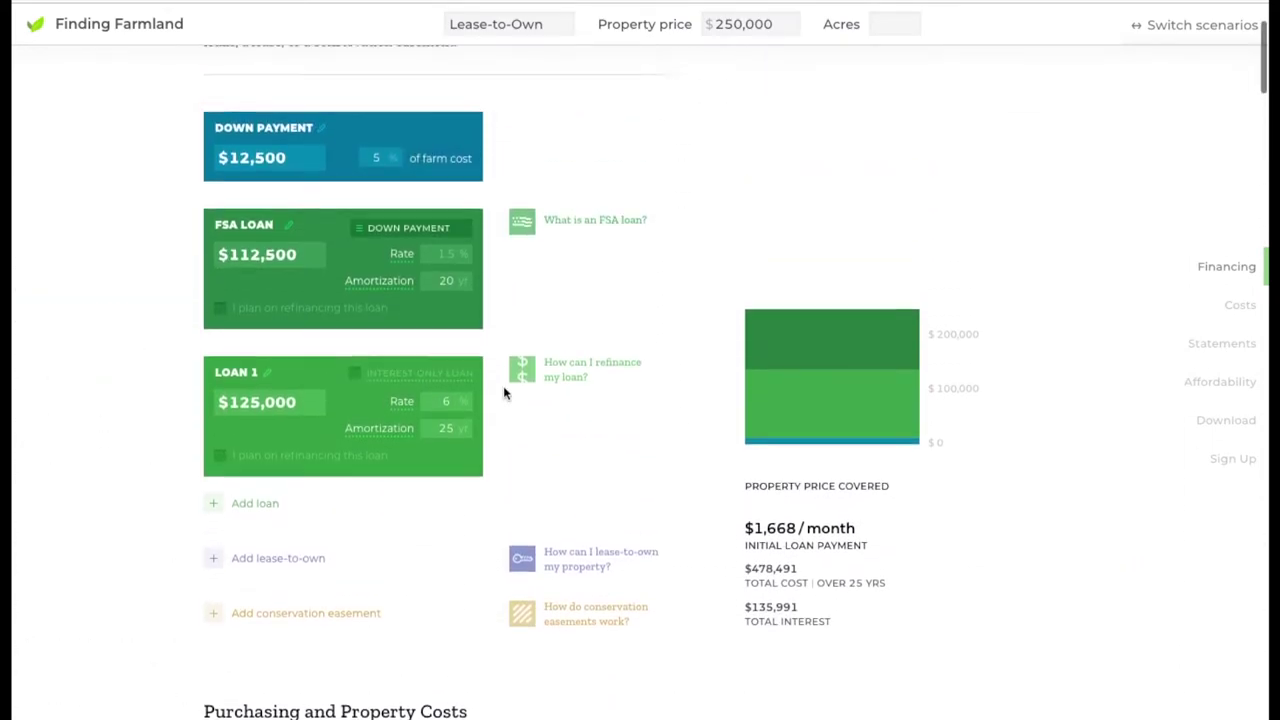
{"action": "scroll", "coordinate": [521, 342], "scroll_direction": "up", "scroll_amount": 1}
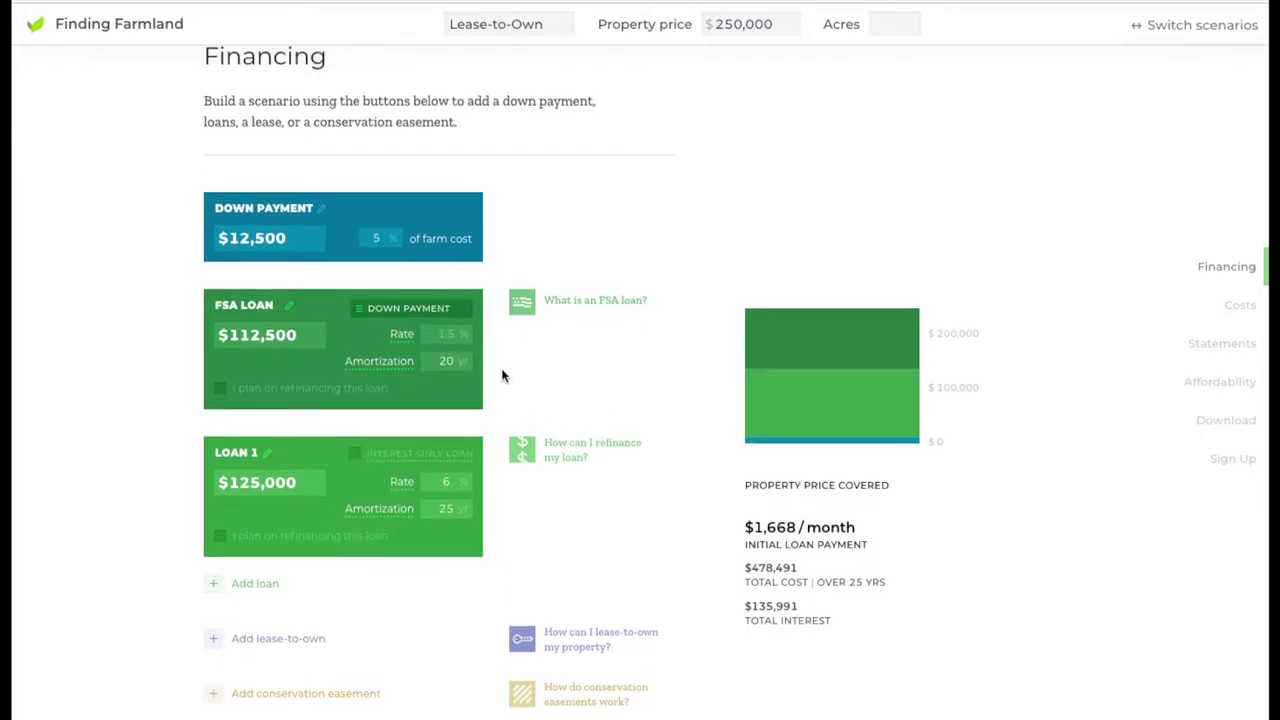
{"action": "scroll", "coordinate": [503, 371], "scroll_direction": "down", "scroll_amount": 1}
{"action": "scroll", "coordinate": [494, 421], "scroll_direction": "down", "scroll_amount": 1}
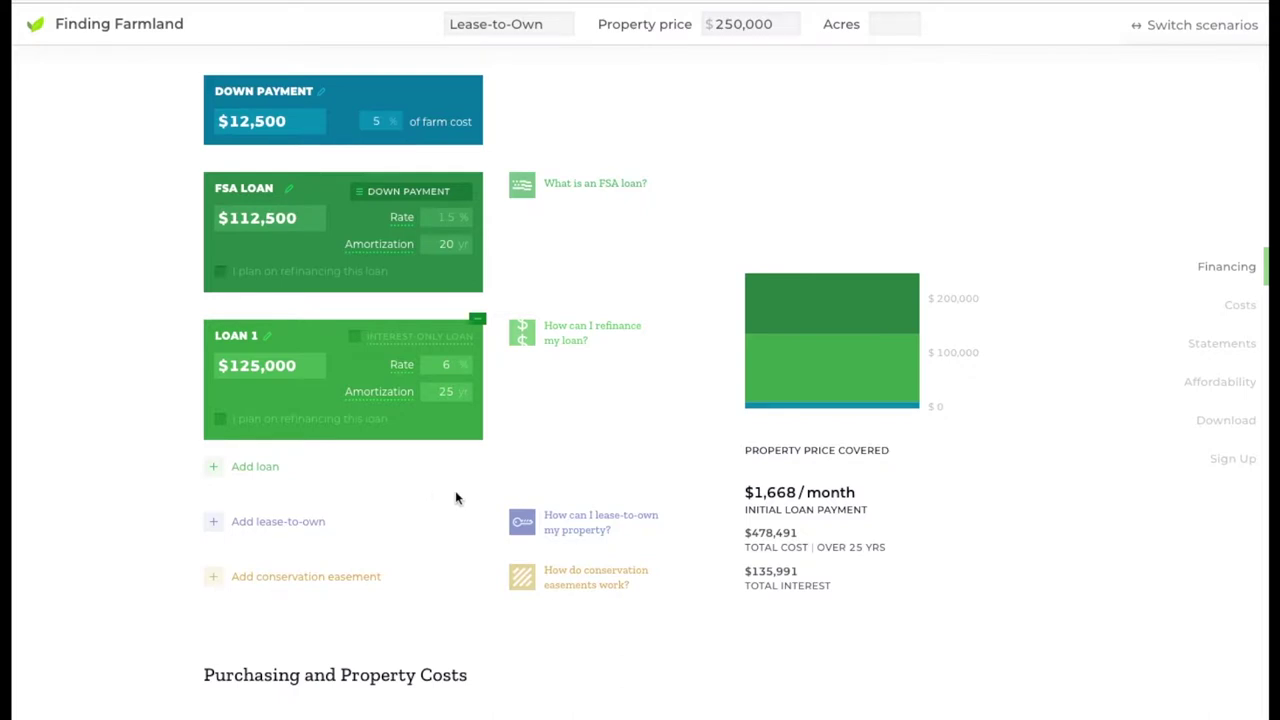
{"action": "scroll", "coordinate": [455, 497], "scroll_direction": "down", "scroll_amount": 1}
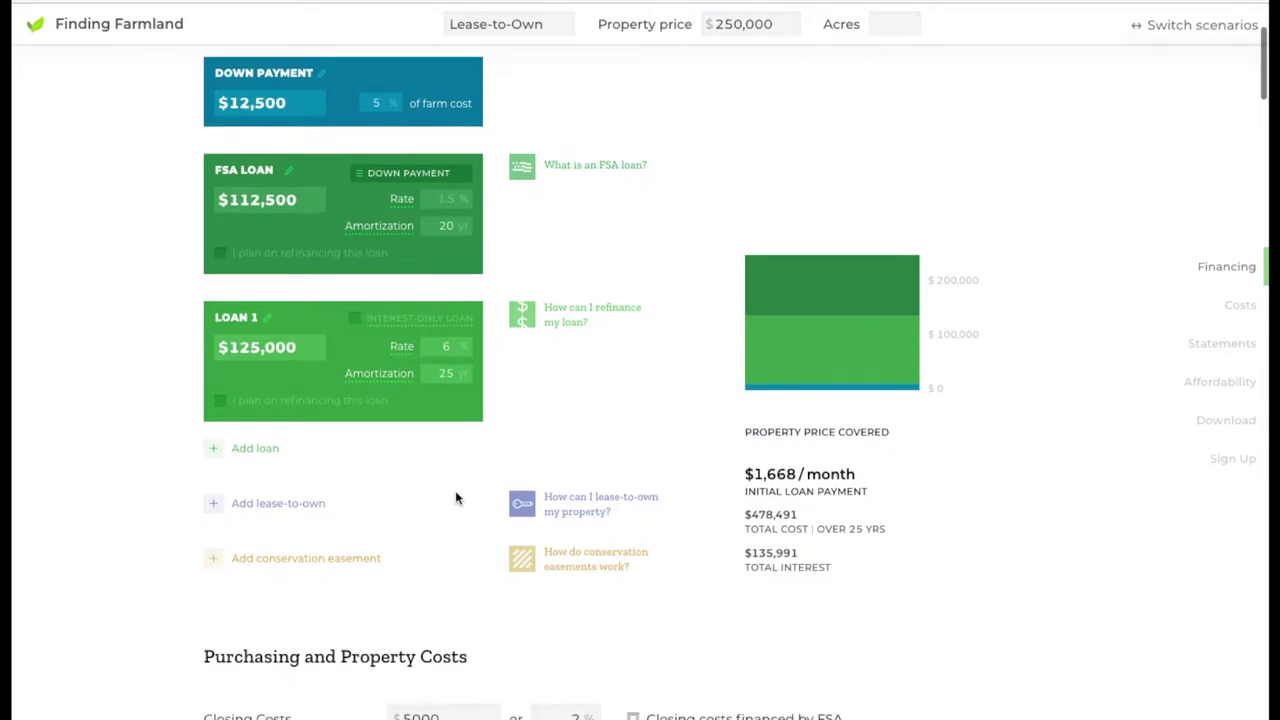
{"action": "left_click", "coordinate": [213, 513]}
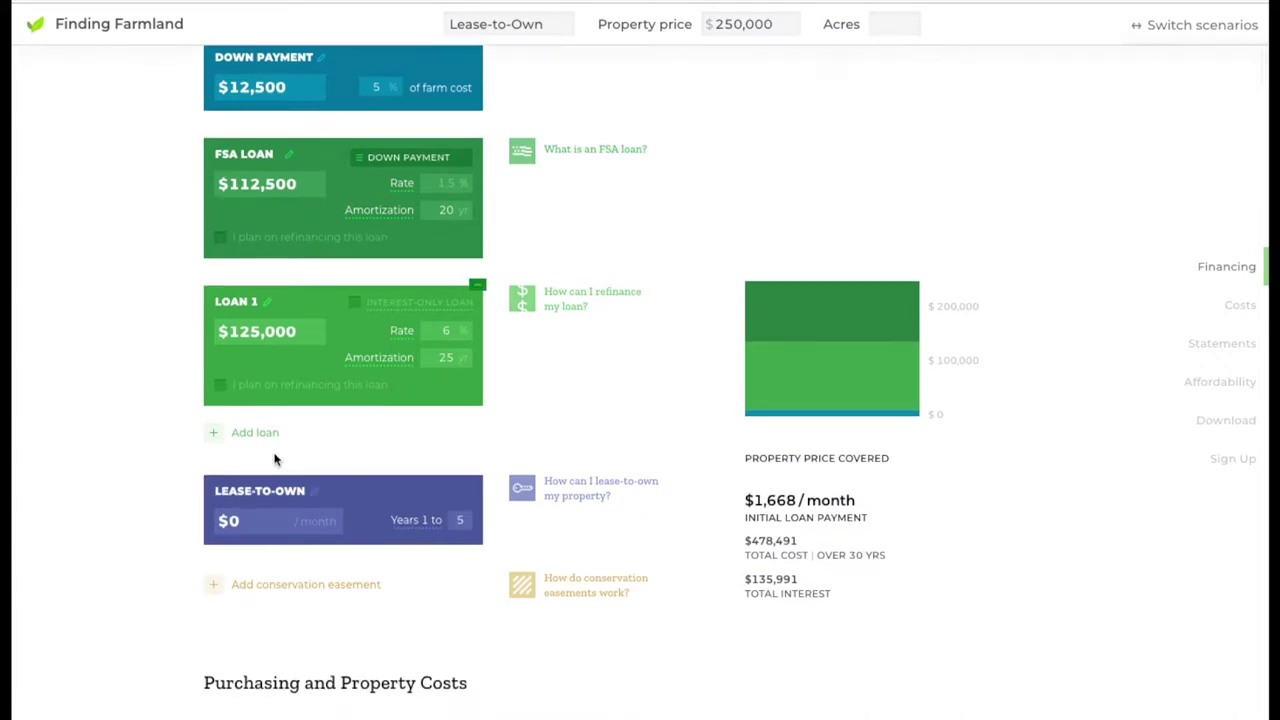
{"action": "mouse_move", "coordinate": [376, 490]}
{"action": "left_click", "coordinate": [276, 525]}
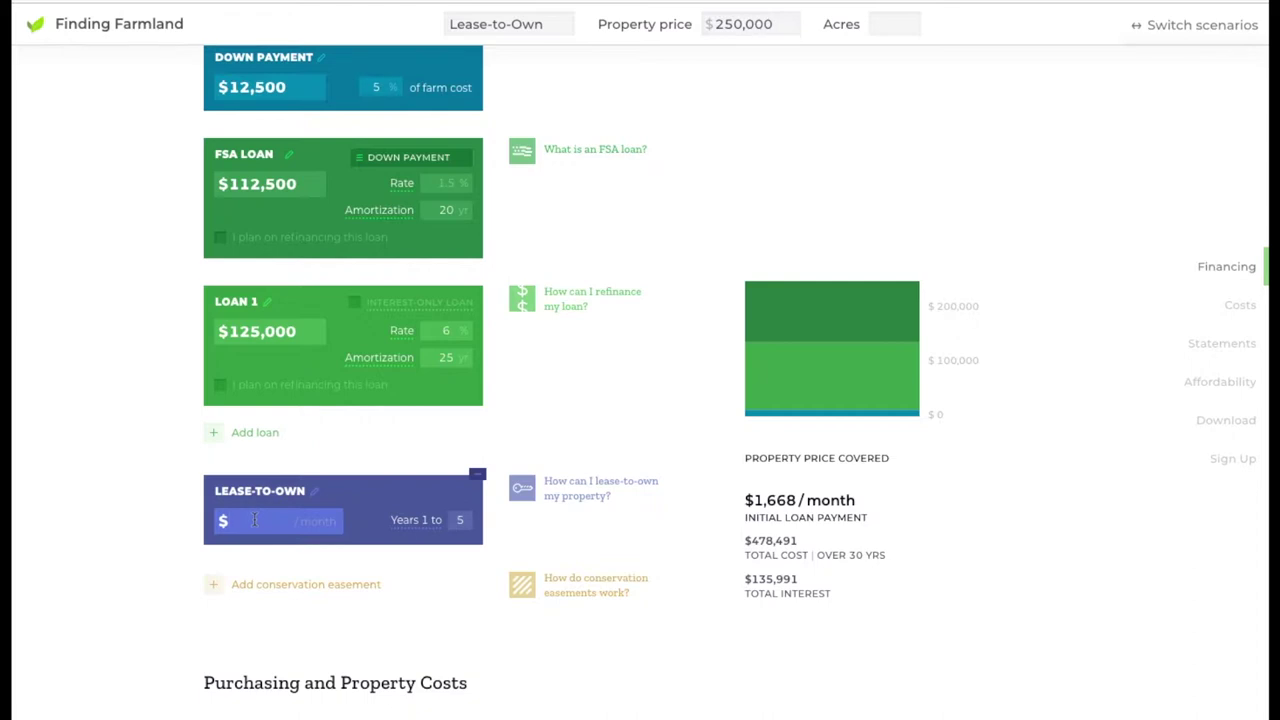
{"action": "type", "text": "1,00"}
{"action": "type", "text": "000"}
{"action": "left_click", "coordinate": [373, 502]}
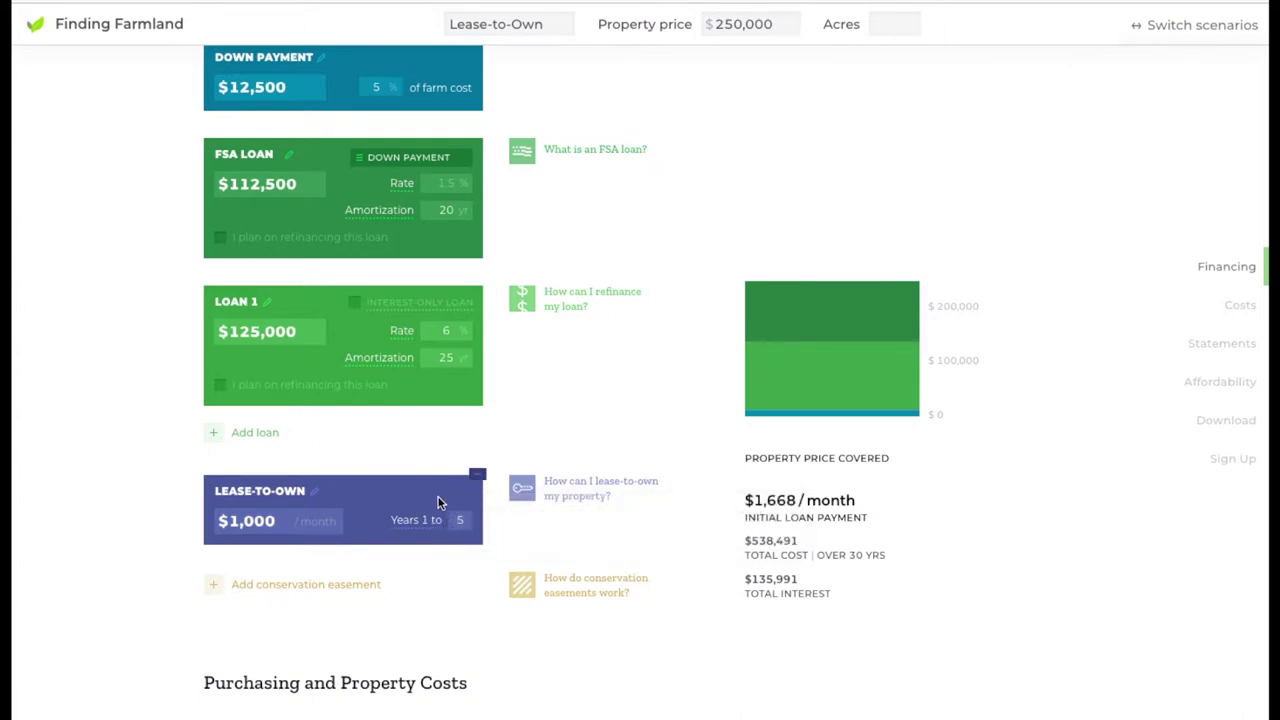
Shorten the lease-to-own span from years 1–5 to years 1–3
{"action": "left_click", "coordinate": [460, 518]}
{"action": "type", "text": "5"}
{"action": "key", "text": "BackSpace"}
{"action": "type", "text": "3"}
{"action": "mouse_move", "coordinate": [431, 510]}
{"action": "scroll", "coordinate": [486, 523], "scroll_direction": "up", "scroll_amount": 1}
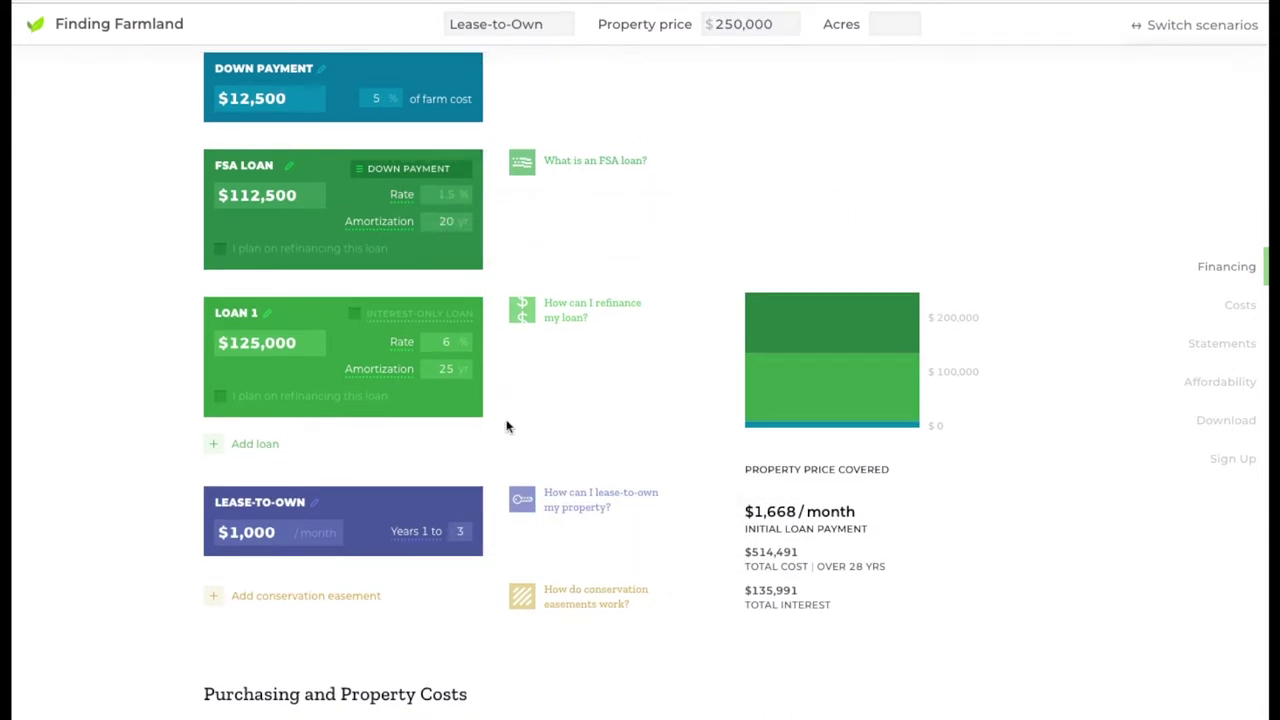
{"action": "scroll", "coordinate": [494, 480], "scroll_direction": "down", "scroll_amount": 1}
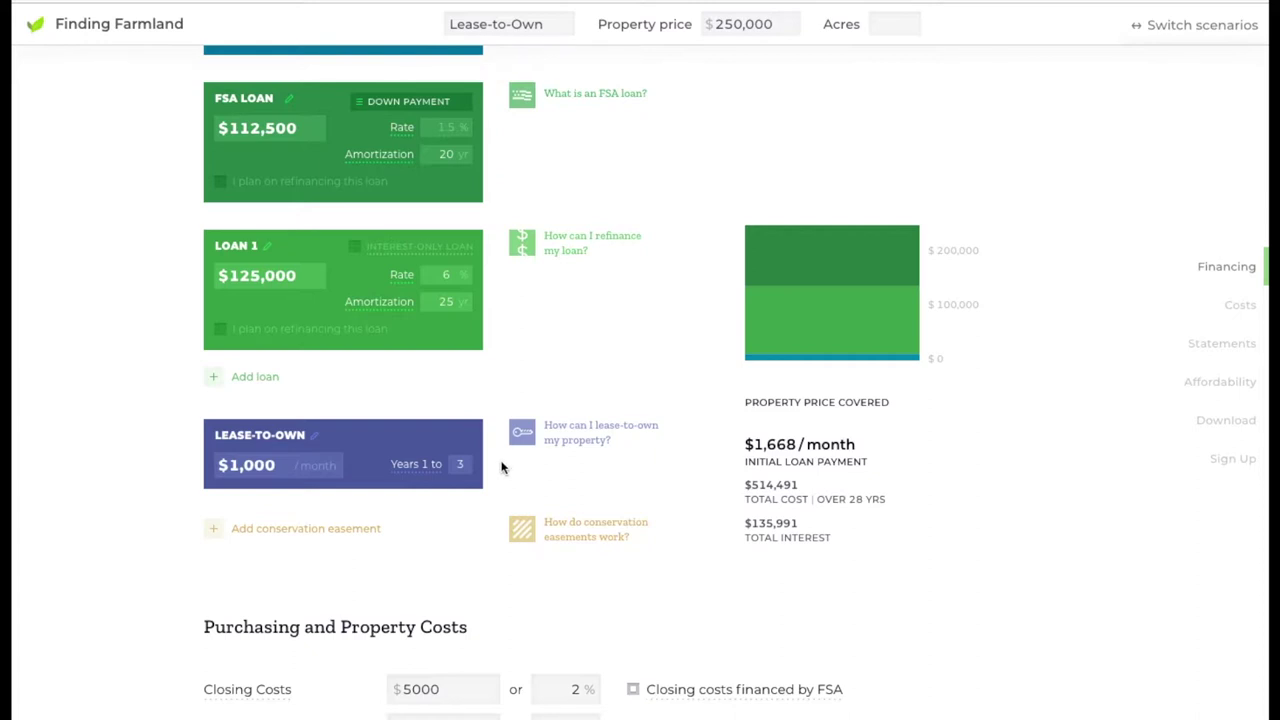
{"action": "scroll", "coordinate": [502, 467], "scroll_direction": "down", "scroll_amount": 8}
{"action": "scroll", "coordinate": [469, 617], "scroll_direction": "down", "scroll_amount": 2}
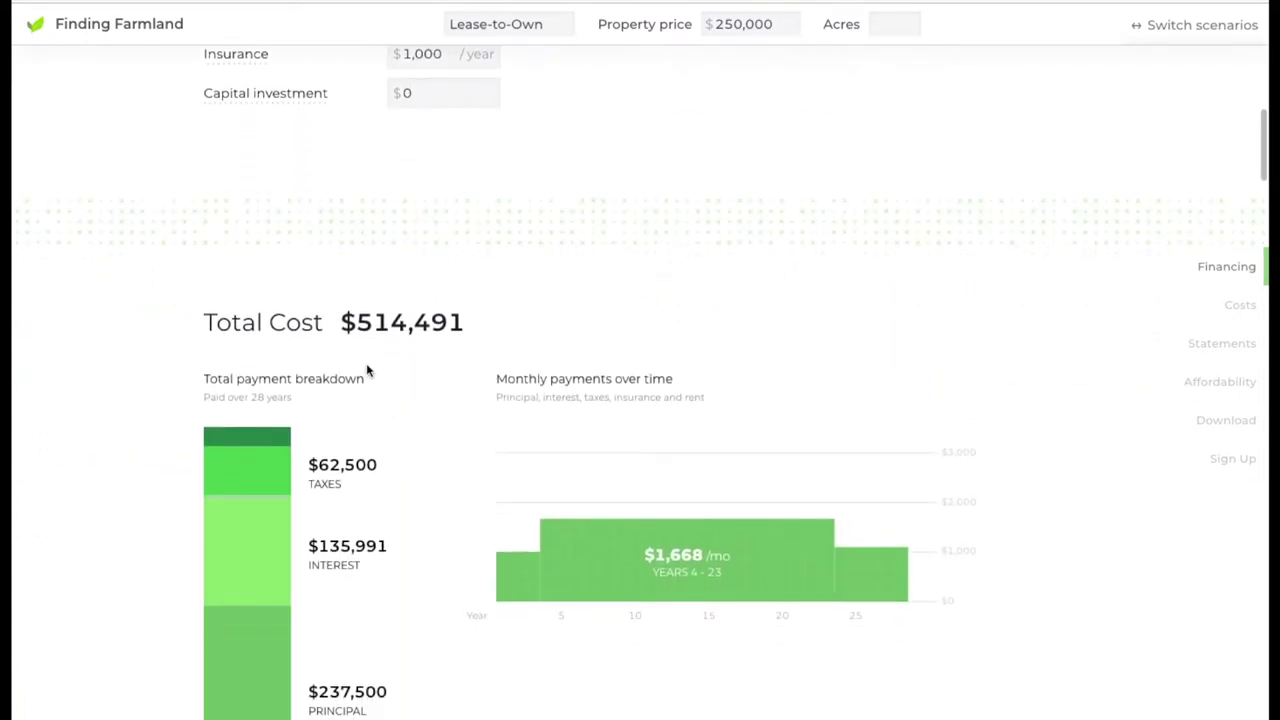
{"action": "scroll", "coordinate": [462, 556], "scroll_direction": "down", "scroll_amount": 1}
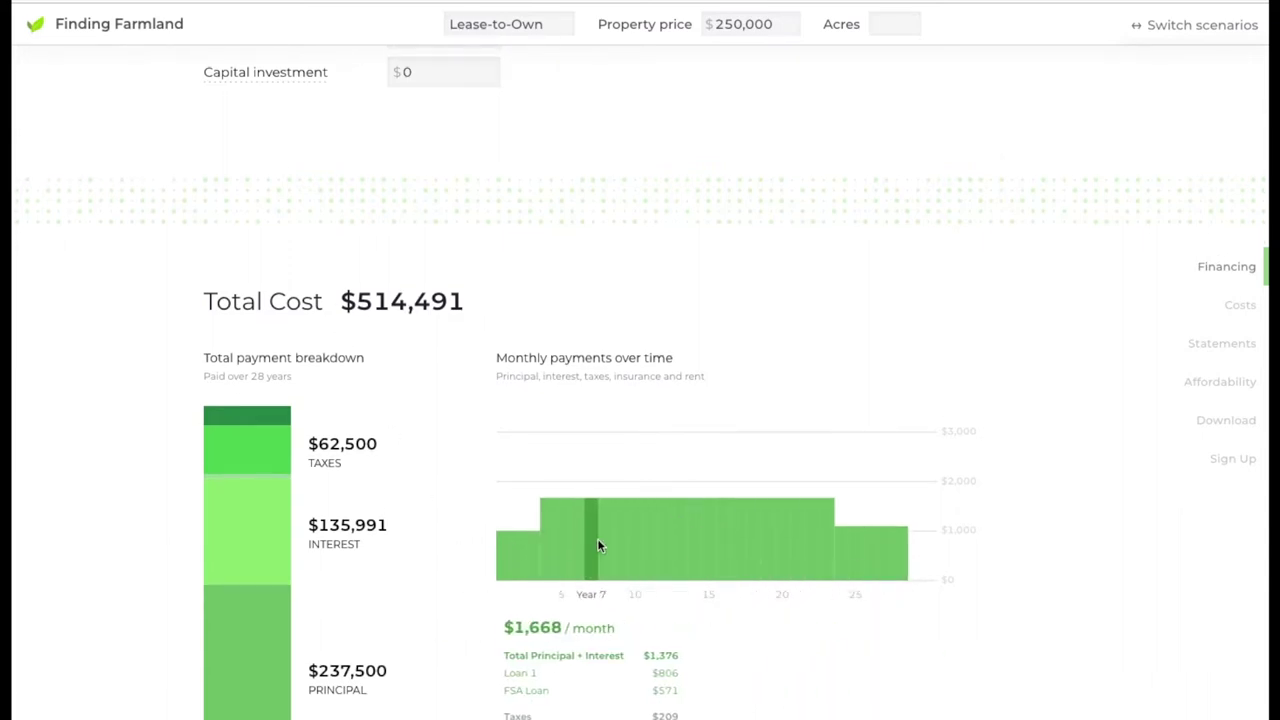
{"action": "scroll", "coordinate": [597, 538], "scroll_direction": "down", "scroll_amount": 3}
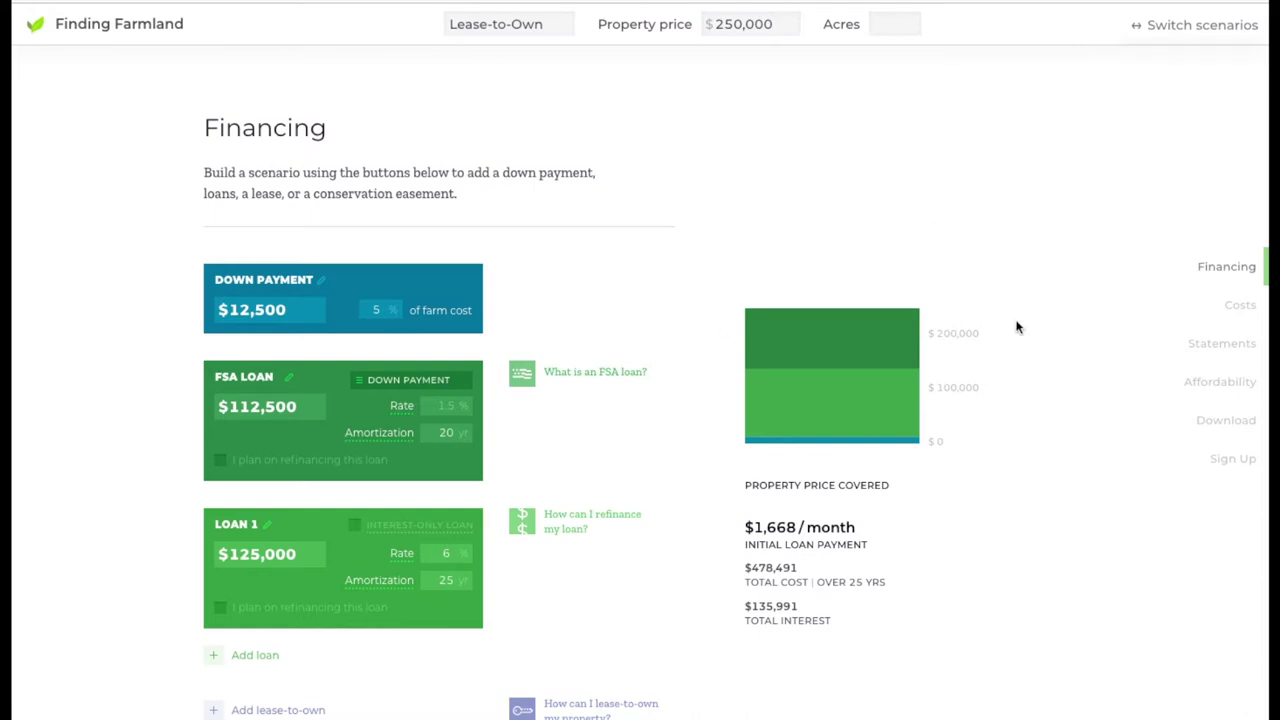
Go to the Affordability outlook and bring the Lease vs. buy section into view
{"action": "left_click", "coordinate": [1197, 381]}
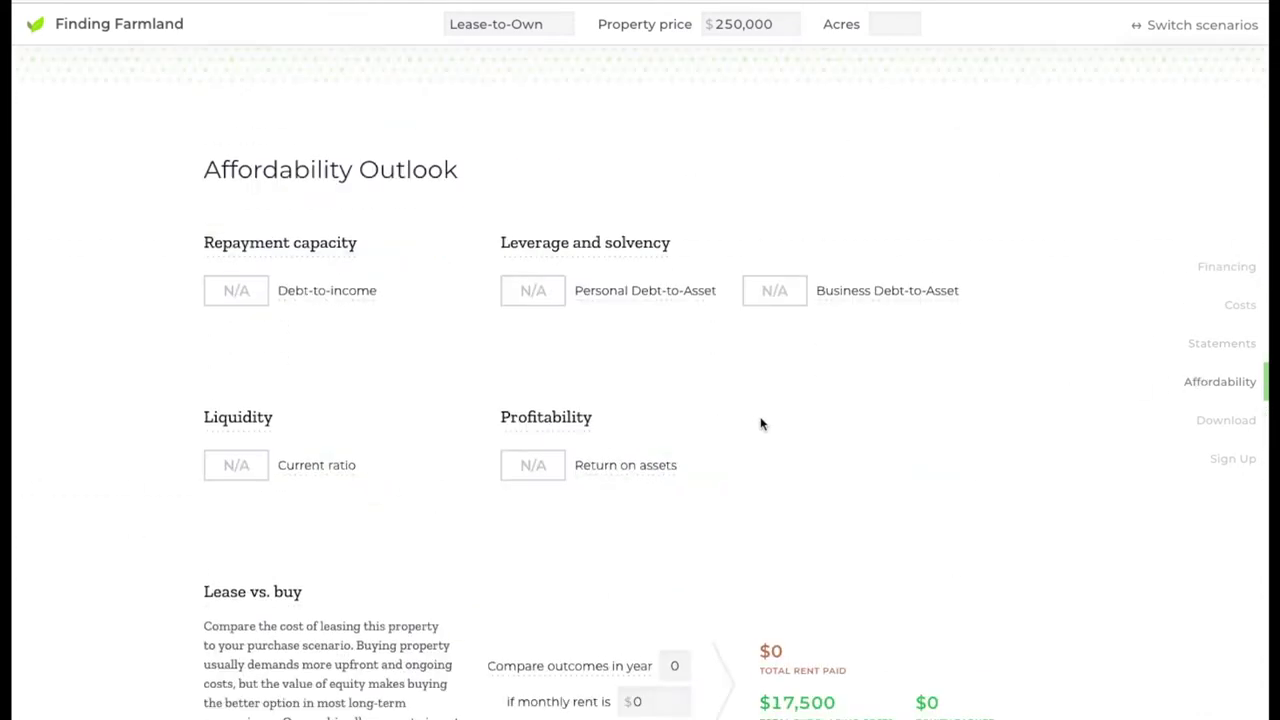
{"action": "scroll", "coordinate": [756, 425], "scroll_direction": "down", "scroll_amount": 5}
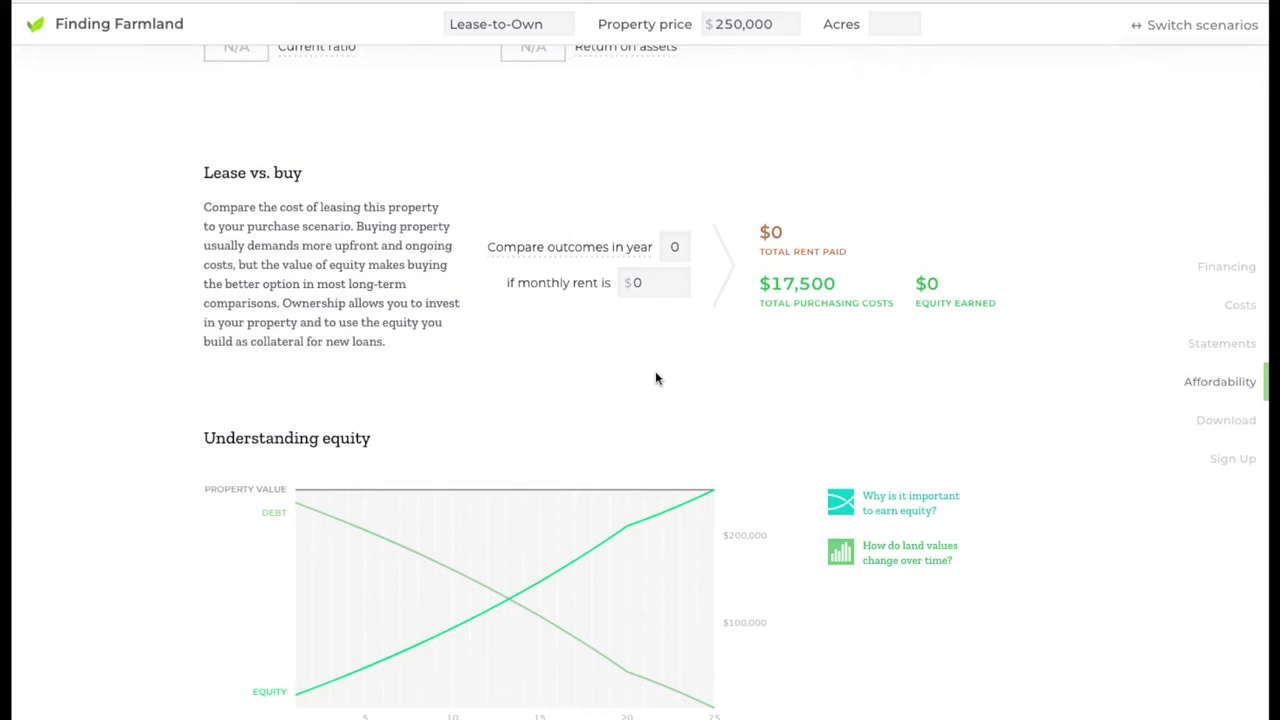
Set the lease-vs-buy comparison year to 20
{"action": "left_click", "coordinate": [685, 252]}
{"action": "type", "text": "20"}
{"action": "left_click", "coordinate": [669, 343]}
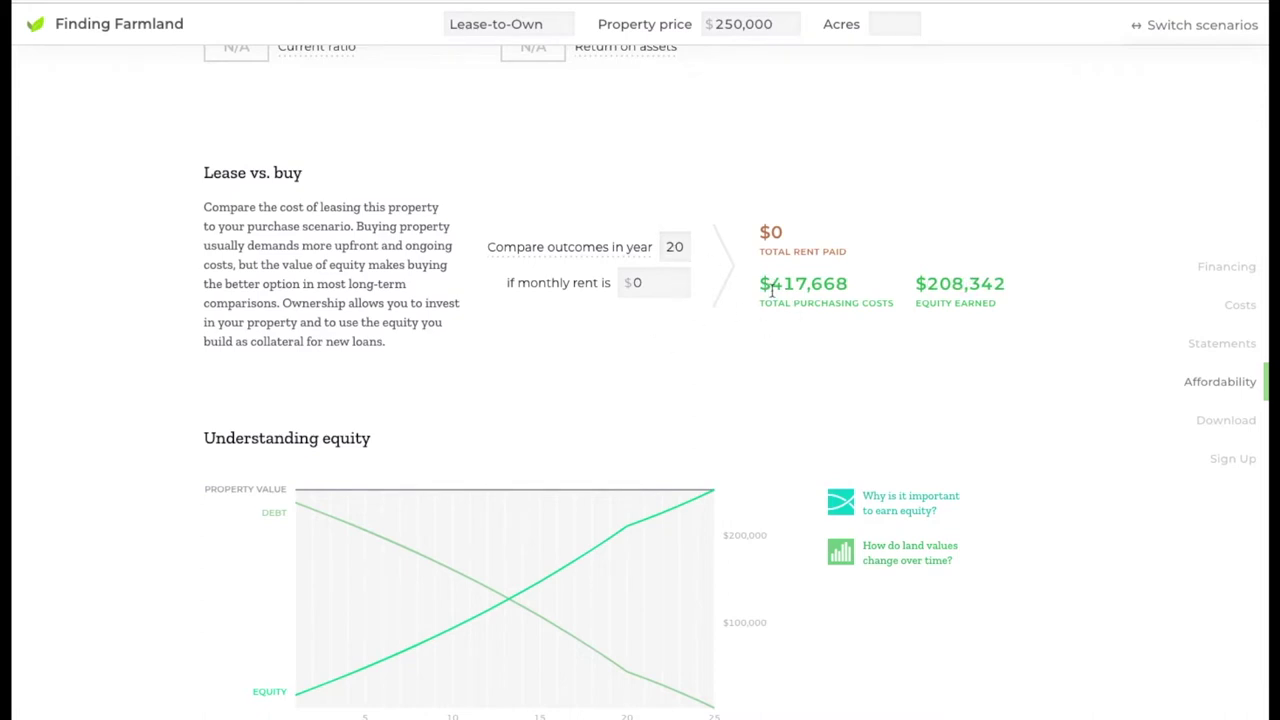
Highlight the $417,668 purchasing costs and $208,342 equity earned figures
{"action": "left_click_drag", "start_coordinate": [771, 288], "coordinate": [846, 283]}
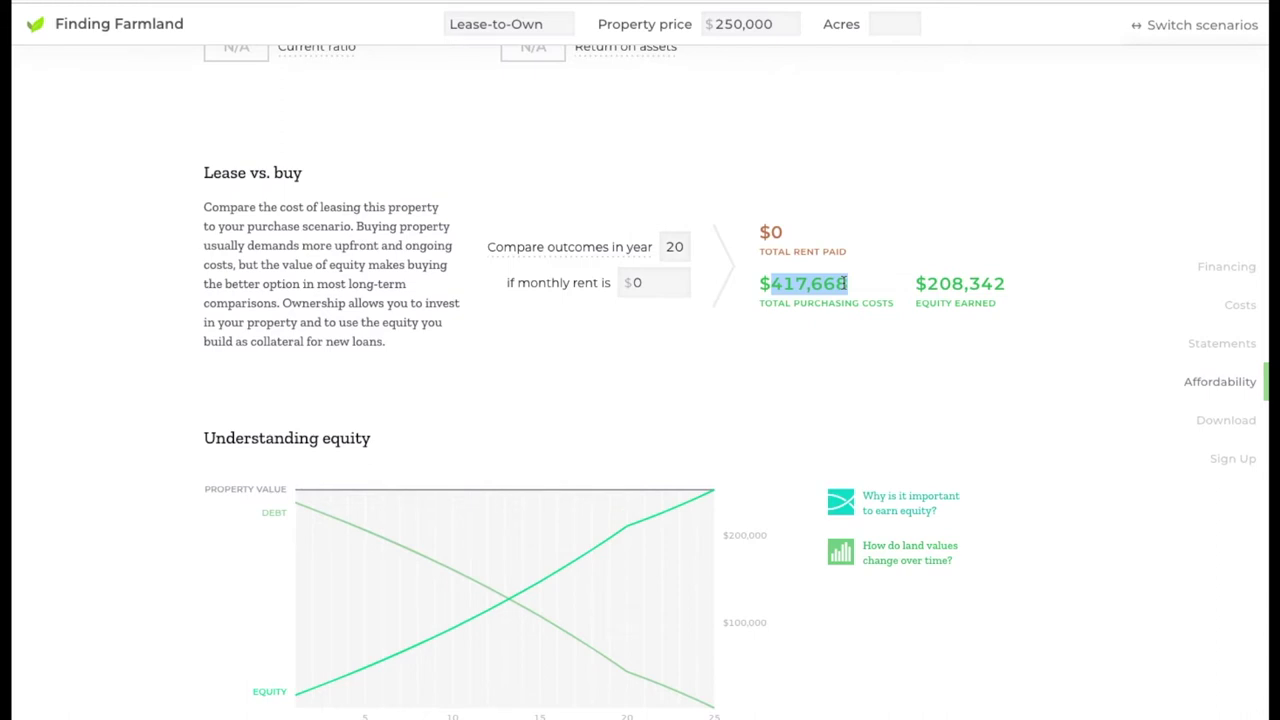
{"action": "left_click", "coordinate": [846, 284]}
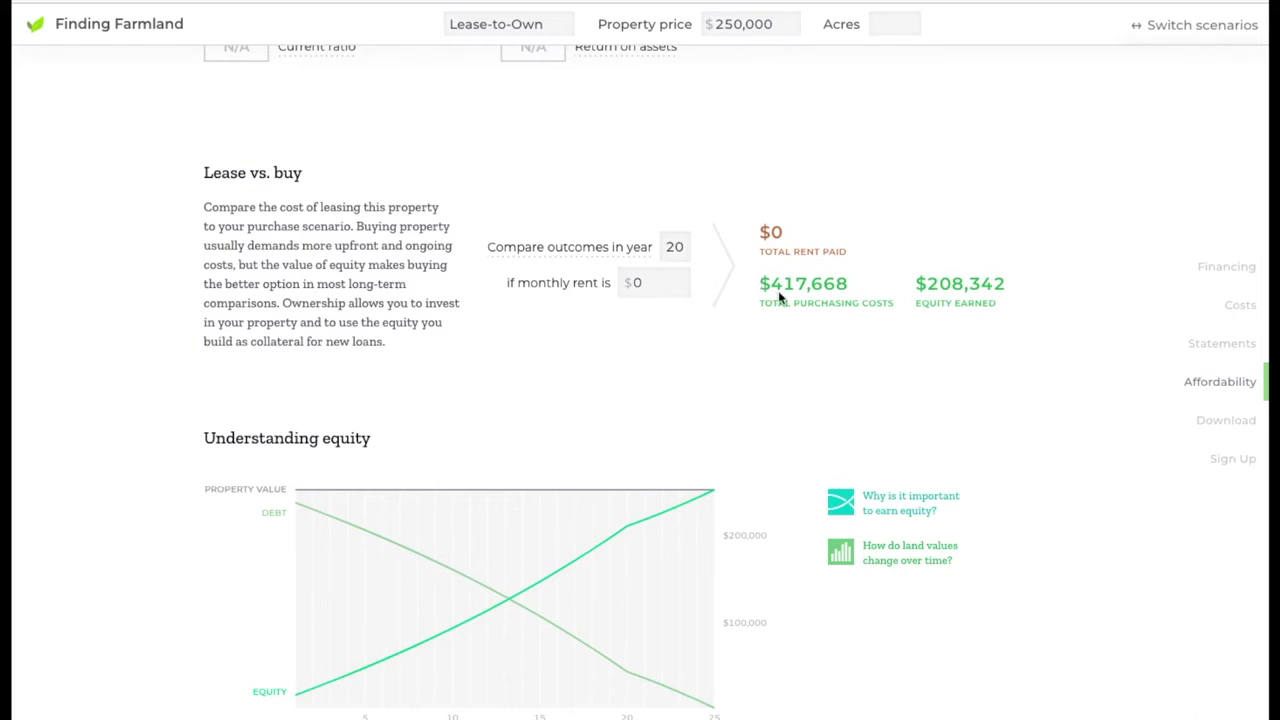
{"action": "left_click_drag", "start_coordinate": [928, 284], "coordinate": [1008, 290]}
{"action": "left_click", "coordinate": [1008, 290]}
Enter a $1,000 monthly rent for the 20-year lease-vs-buy comparison
{"action": "left_click", "coordinate": [647, 280]}
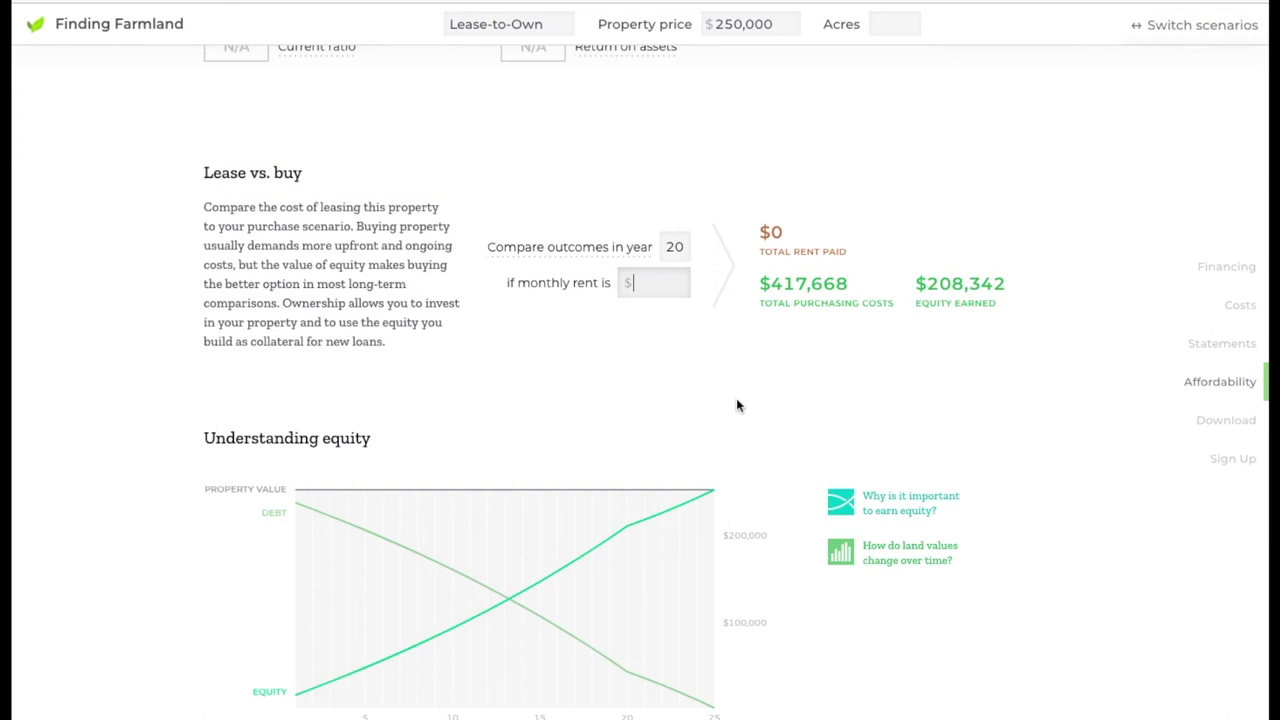
{"action": "type", "text": "1000"}
{"action": "left_click", "coordinate": [683, 357]}
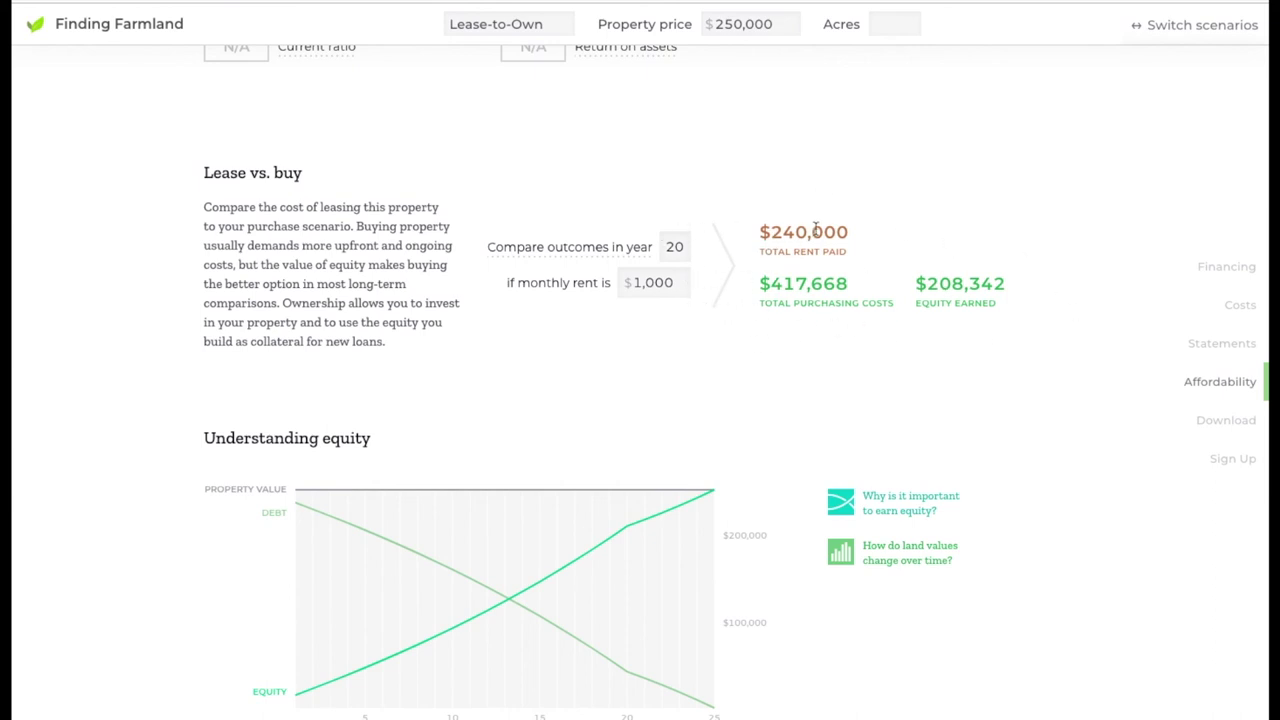
{"action": "scroll", "coordinate": [720, 360], "scroll_direction": "up", "scroll_amount": 1}
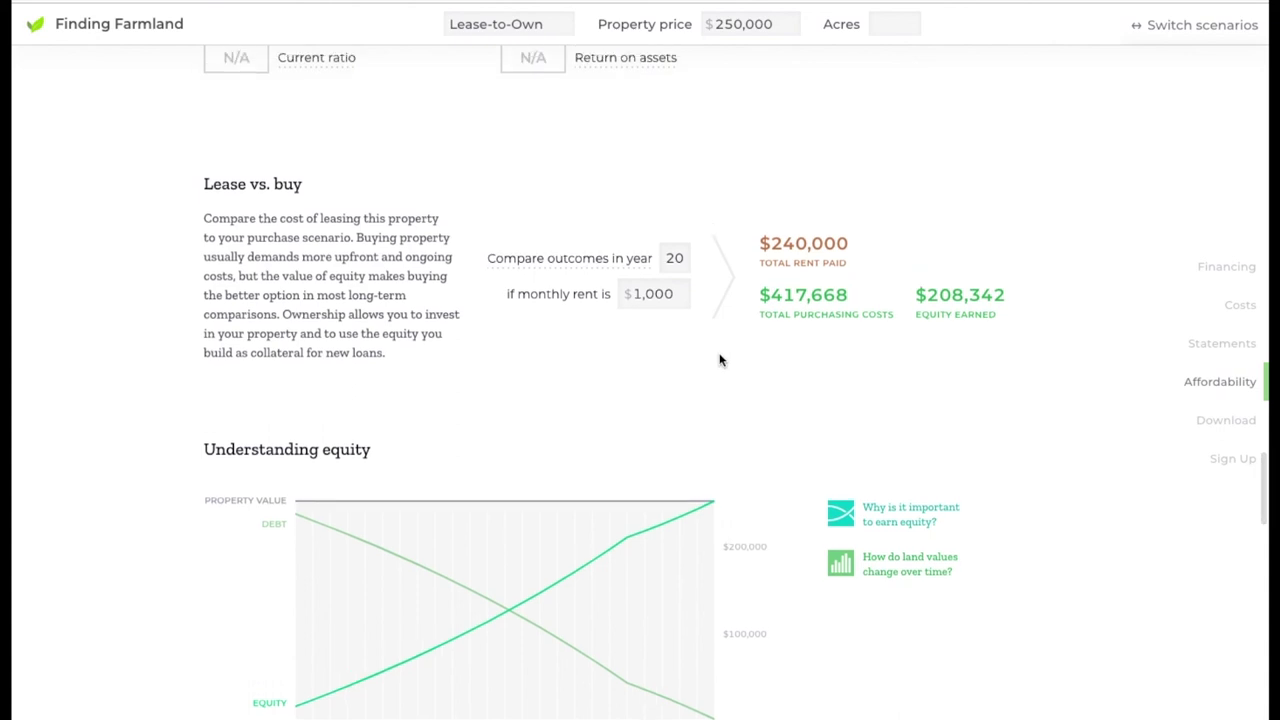